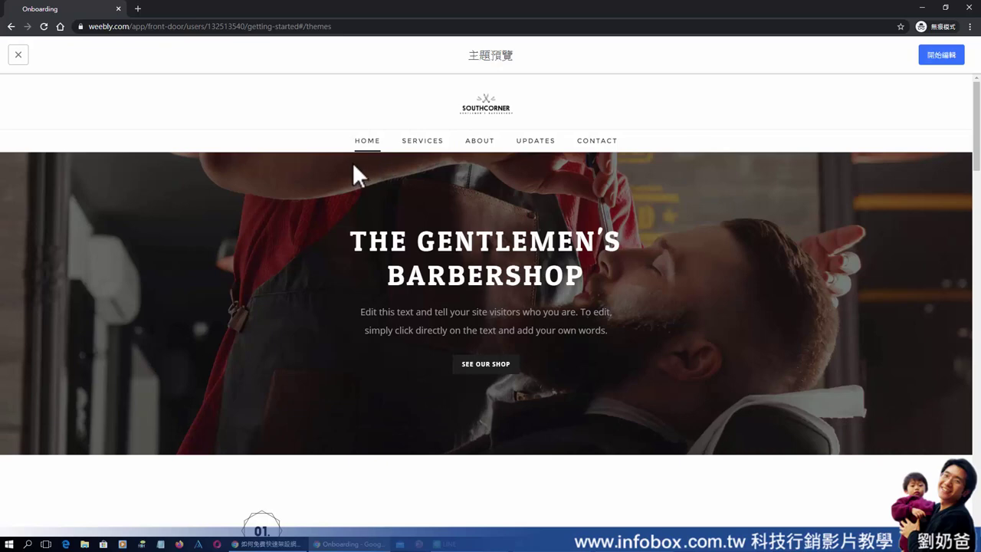
# Look through the Southcorner barbershop theme preview and return to the theme list.
pyautogui.moveTo(977, 158); pyautogui.dragTo(977, 228)
pyautogui.scroll(-3, 974, 261)
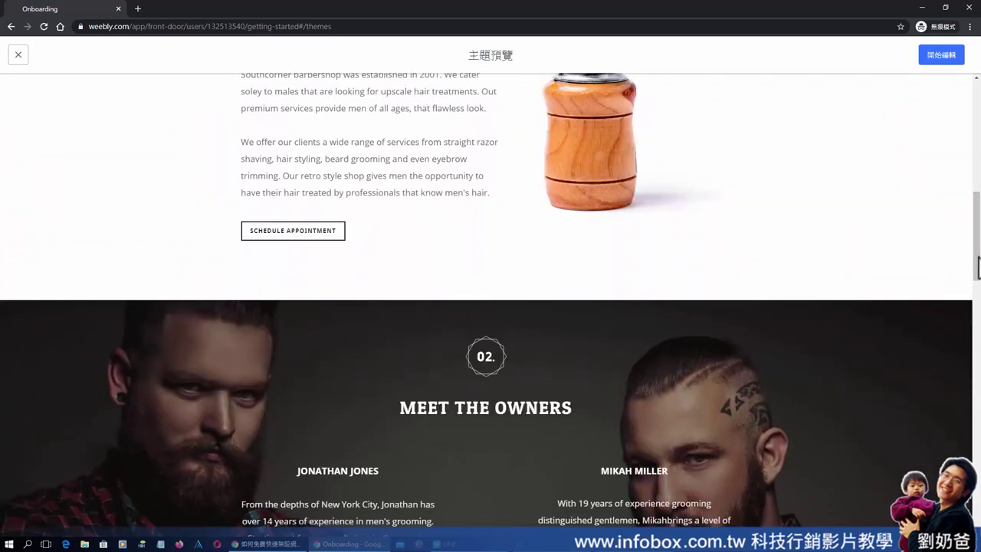
pyautogui.moveTo(976, 259); pyautogui.dragTo(977, 138)
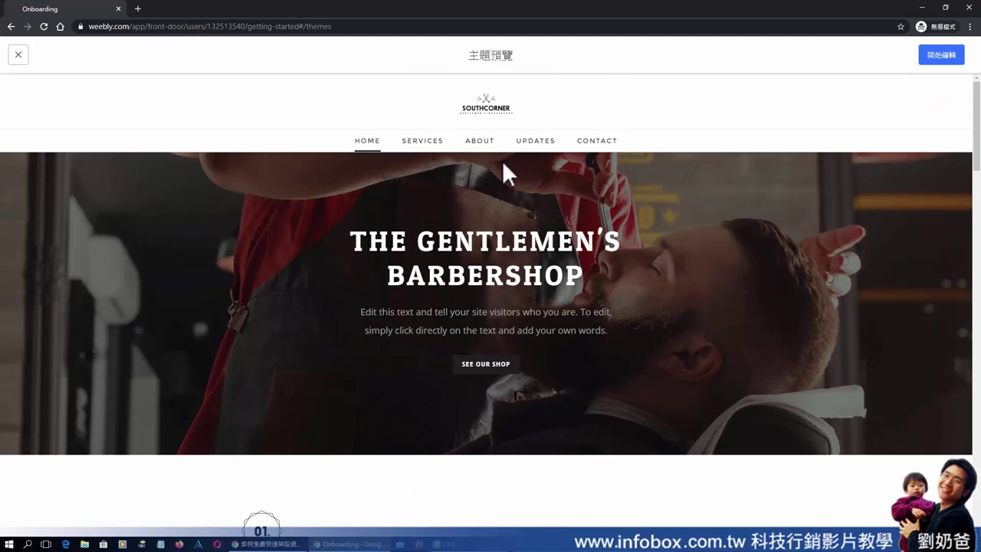
pyautogui.click(18, 55)
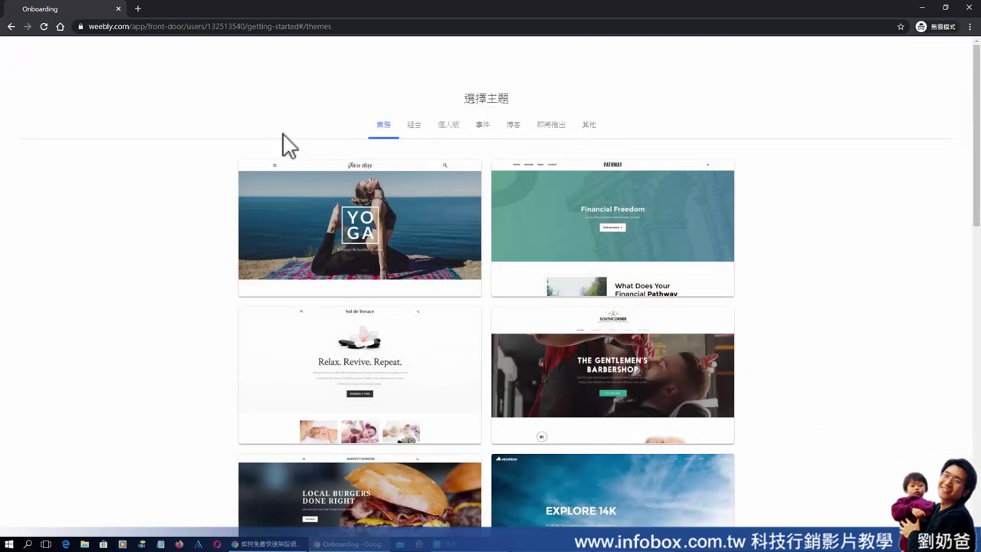
# Preview the Pathway theme, including its page sections and search bar, and start editing the site with it.
pyautogui.click(595, 203)
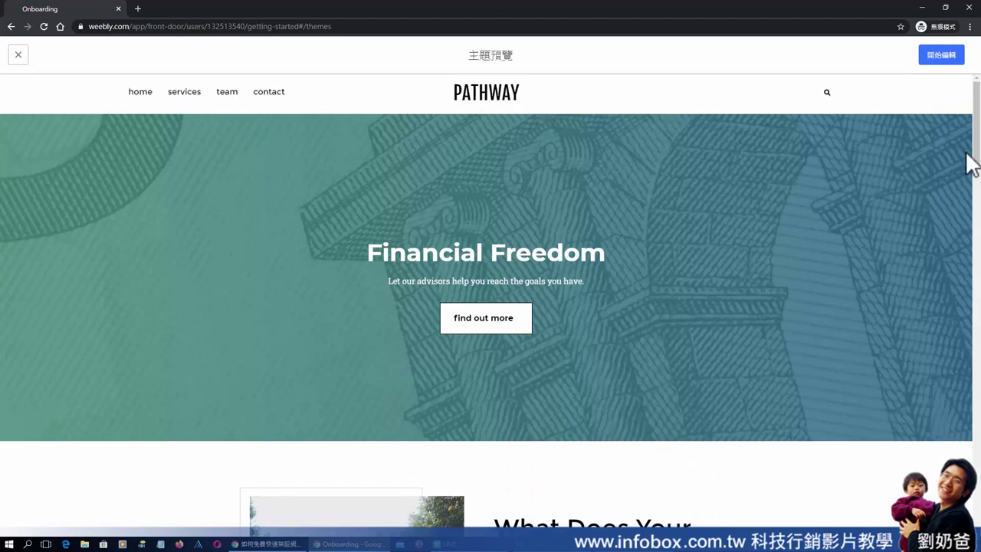
pyautogui.moveTo(978, 163); pyautogui.dragTo(977, 312)
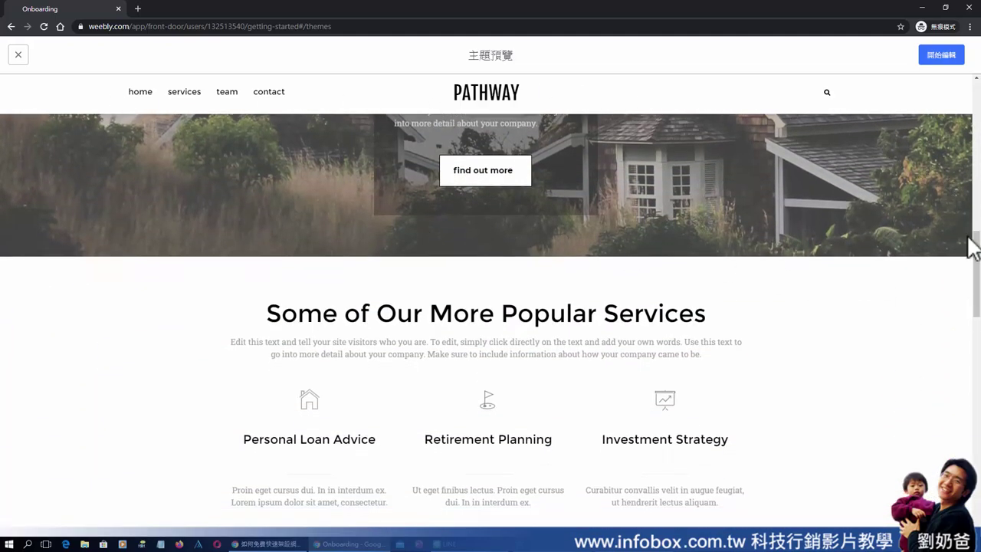
pyautogui.scroll(10, 978, 260)
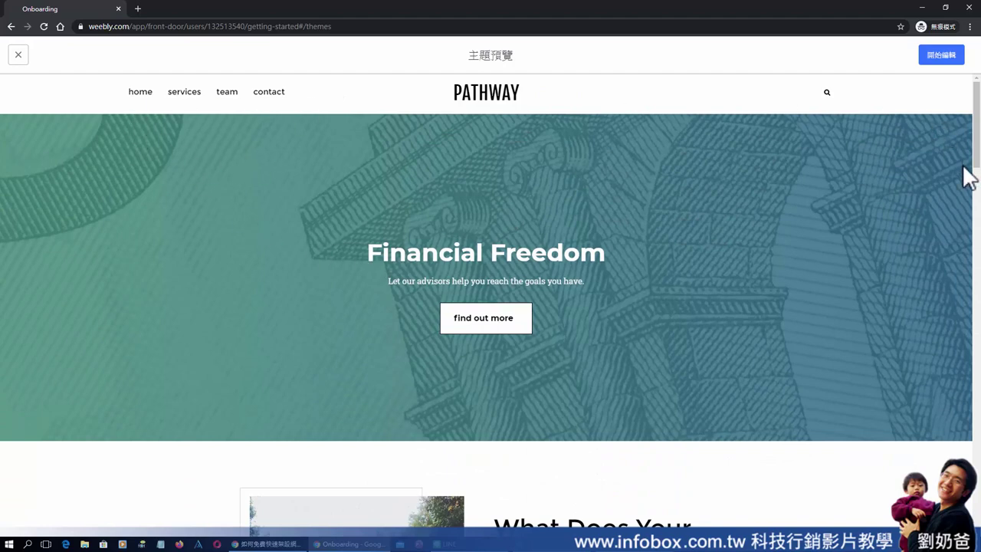
pyautogui.click(827, 93)
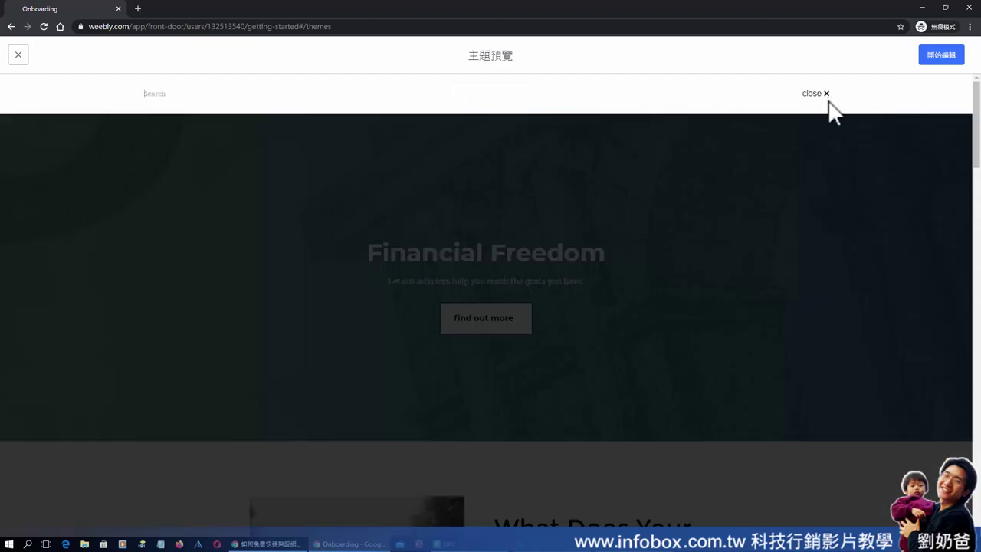
pyautogui.click(825, 94)
pyautogui.click(827, 93)
pyautogui.click(824, 97)
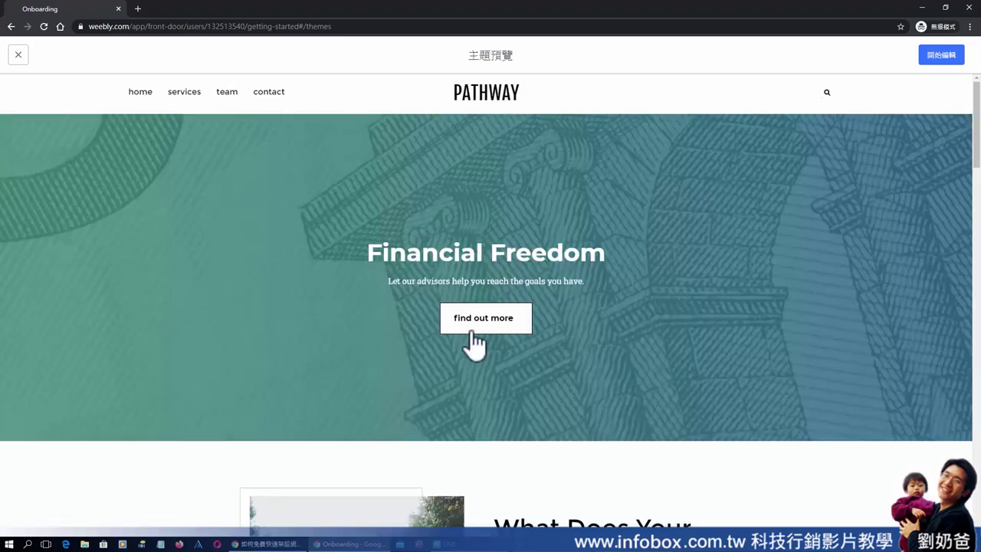
pyautogui.click(943, 57)
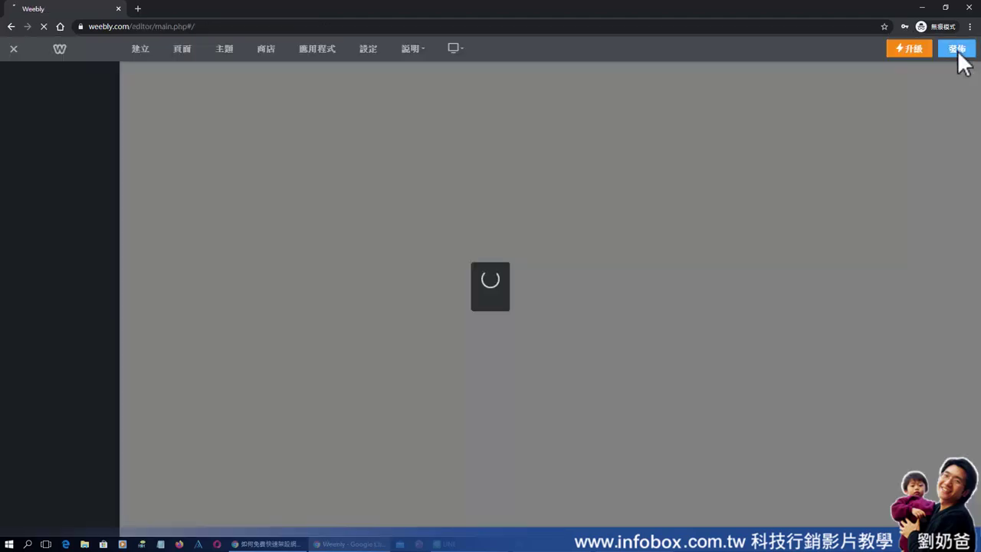
# Start publishing the site and search for the domain name test123789.
pyautogui.click(958, 52)
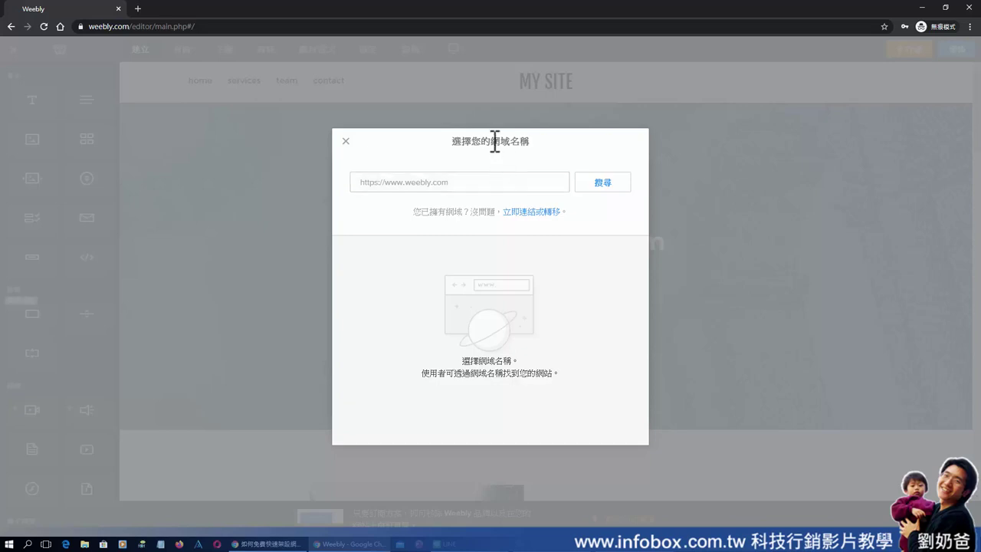
pyautogui.click(469, 187)
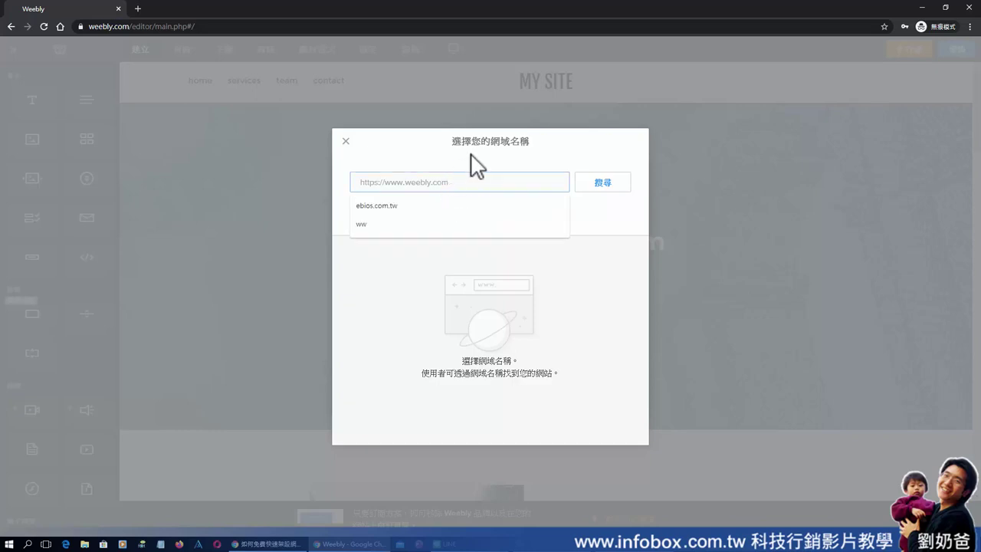
pyautogui.write('test')
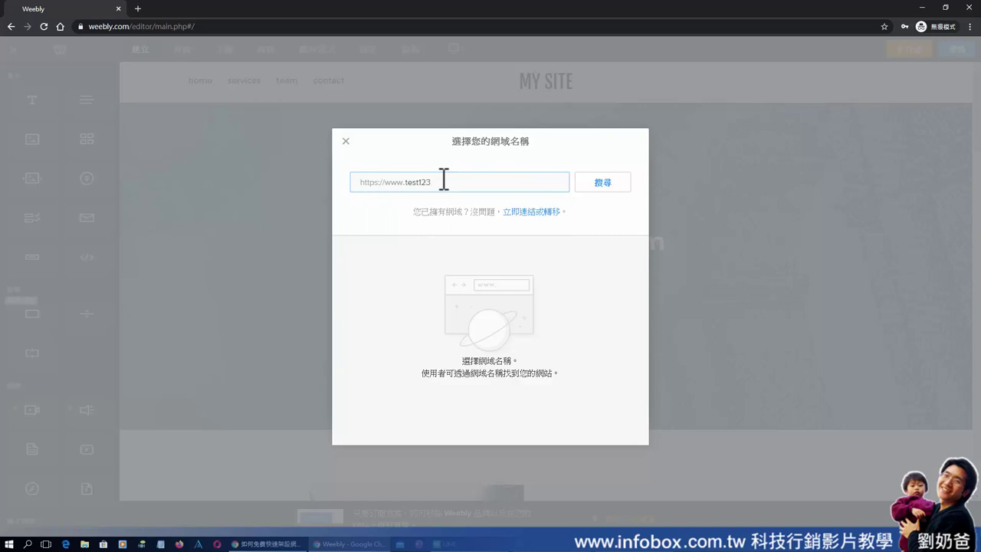
pyautogui.write('123789')
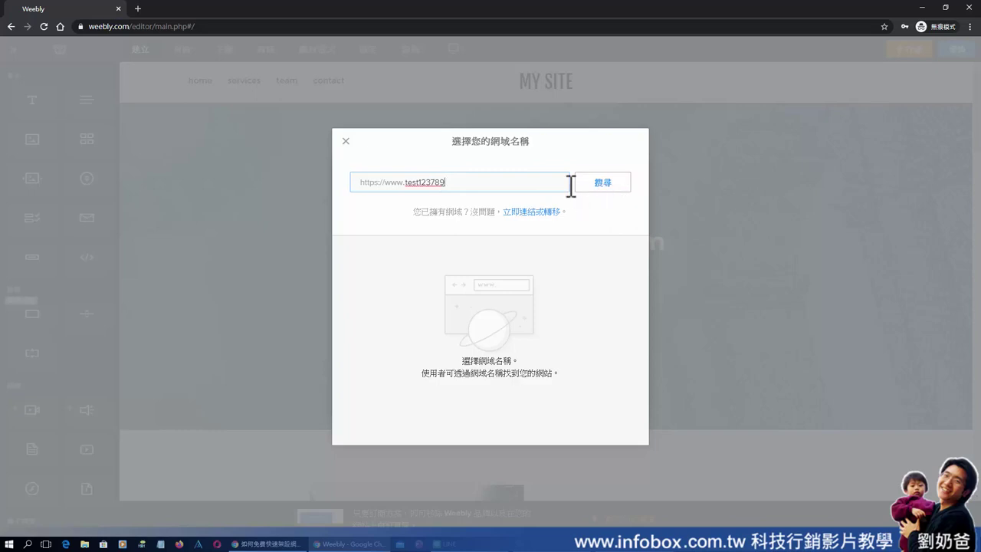
pyautogui.click(607, 183)
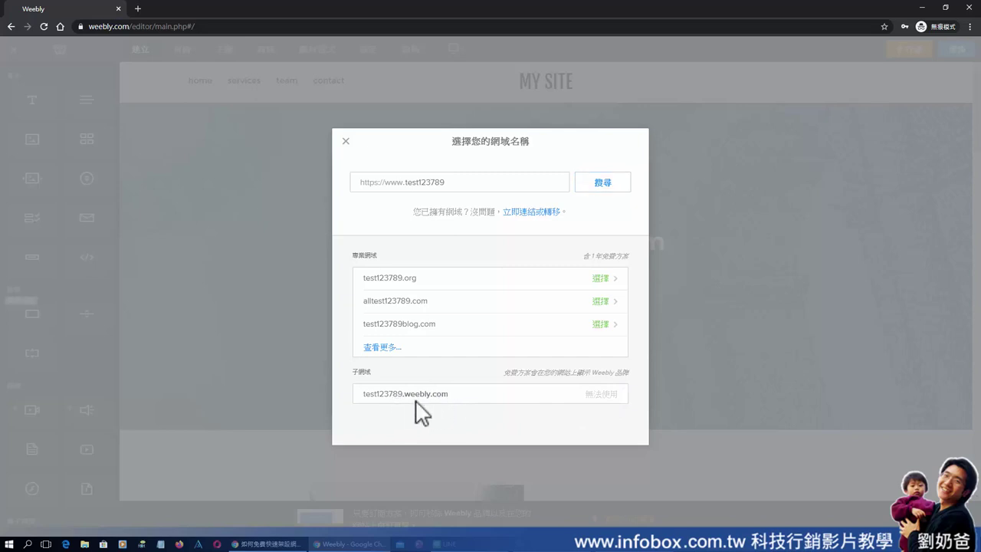
# Search for the domain name test20200602 instead and set the free subdomain test20200602.weebly.com as the site address.
pyautogui.click(424, 182)
pyautogui.doubleClick(420, 184)
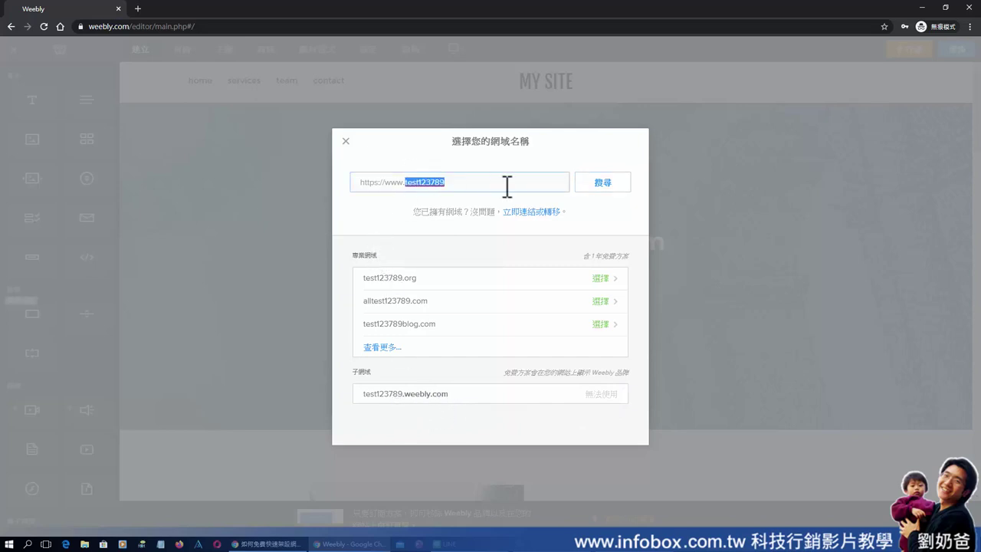
pyautogui.write('test2020')
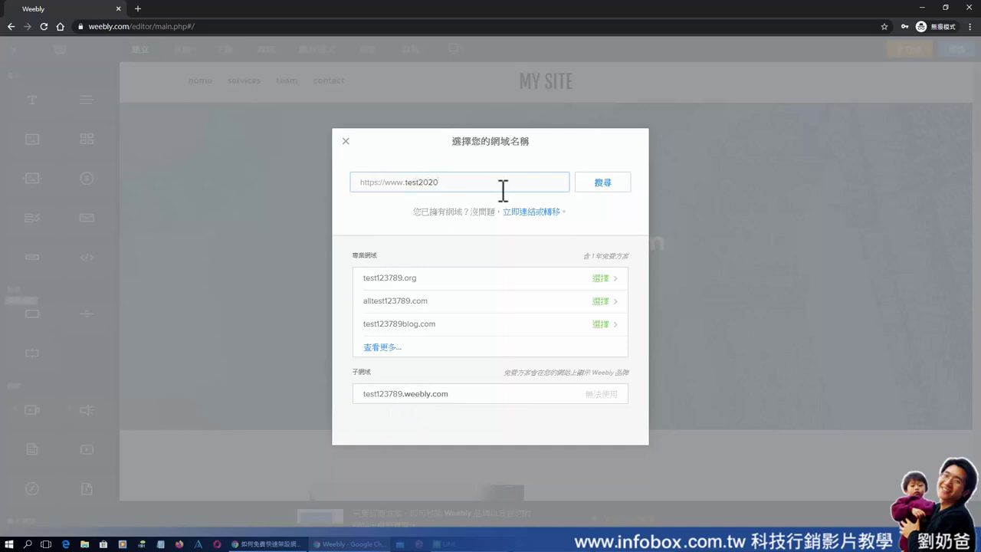
pyautogui.write('0602')
pyautogui.click(610, 186)
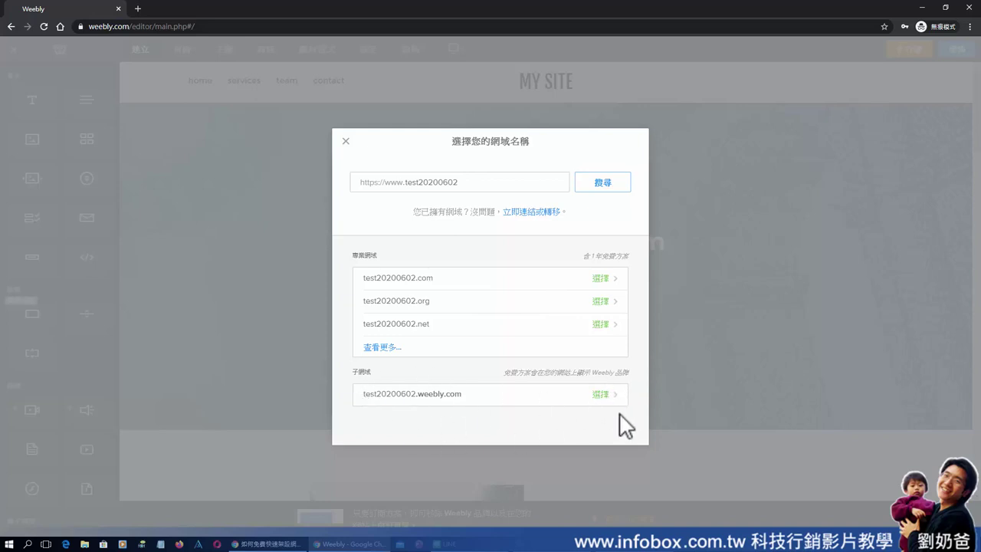
pyautogui.click(603, 395)
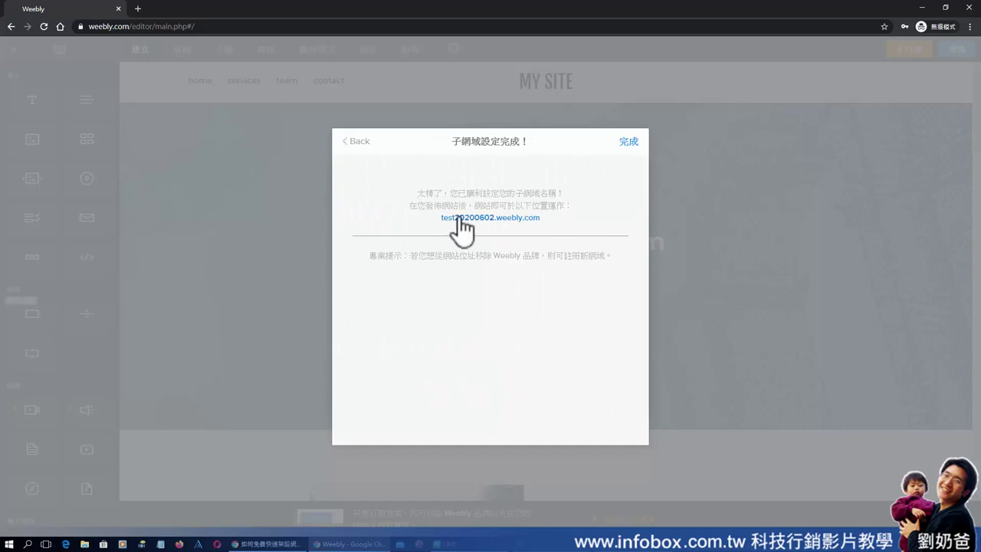
pyautogui.click(629, 142)
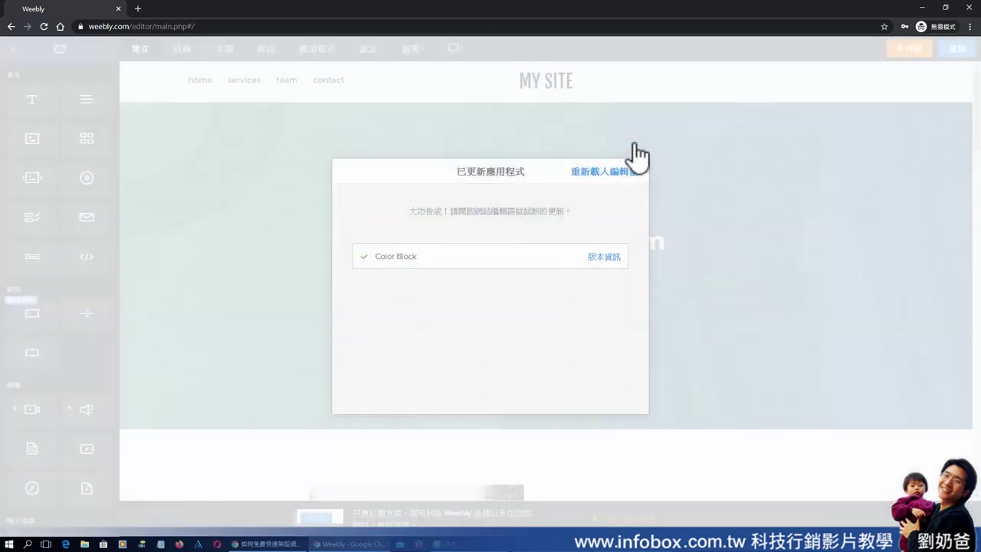
# Reload the editor with the updated Color Block app and publish the website.
pyautogui.click(596, 171)
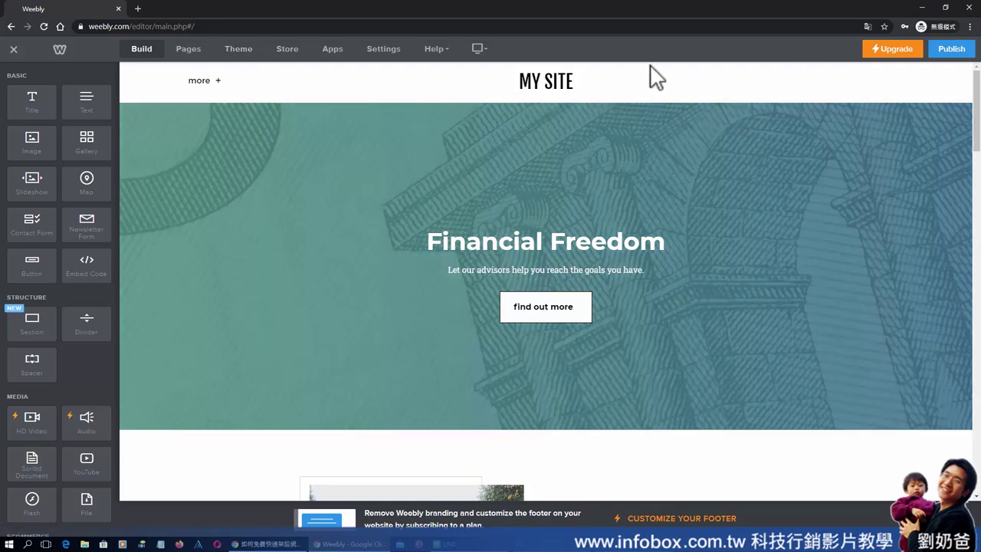
pyautogui.click(950, 54)
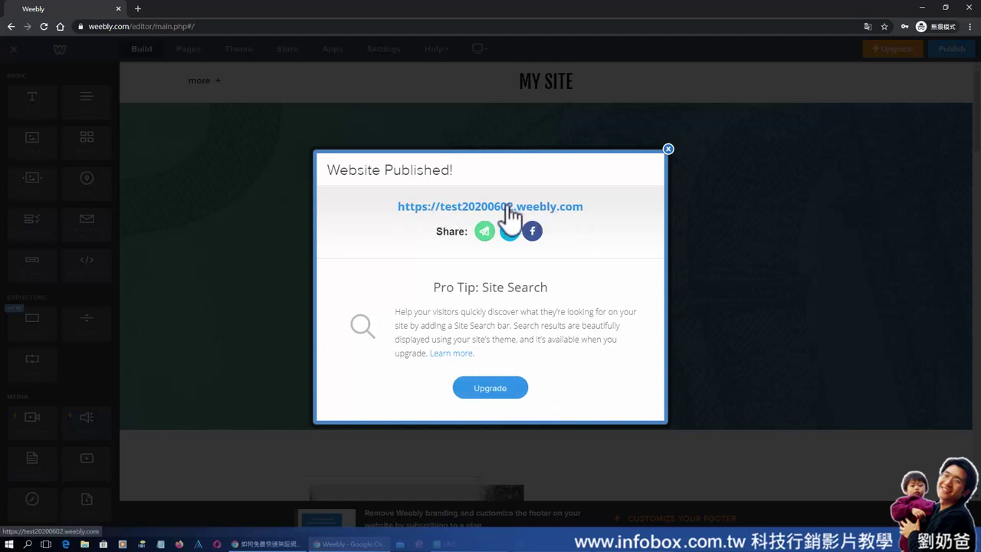
# Open the published site and examine its web address, Weebly branding badge and home page.
pyautogui.click(473, 207)
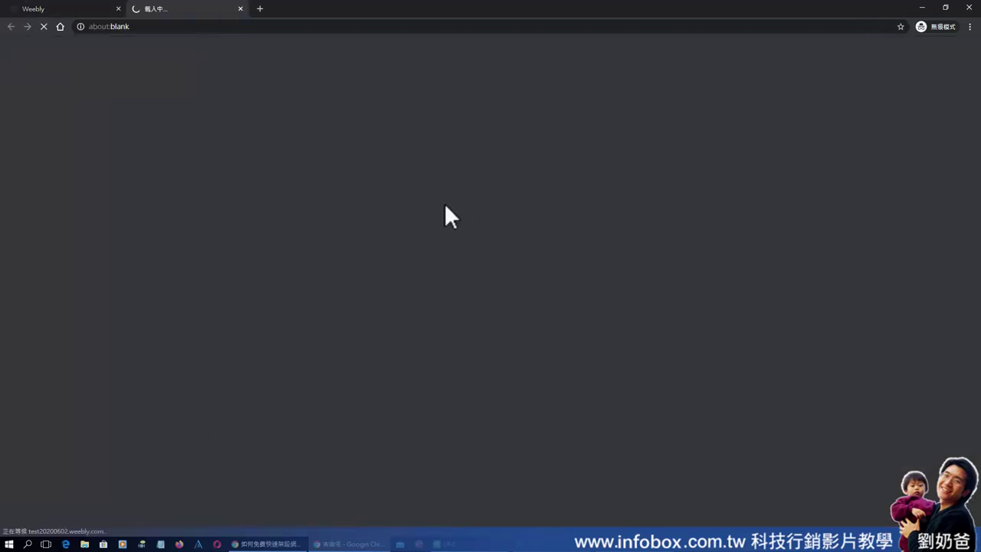
pyautogui.moveTo(208, 33); pyautogui.dragTo(98, 38)
pyautogui.click(99, 33)
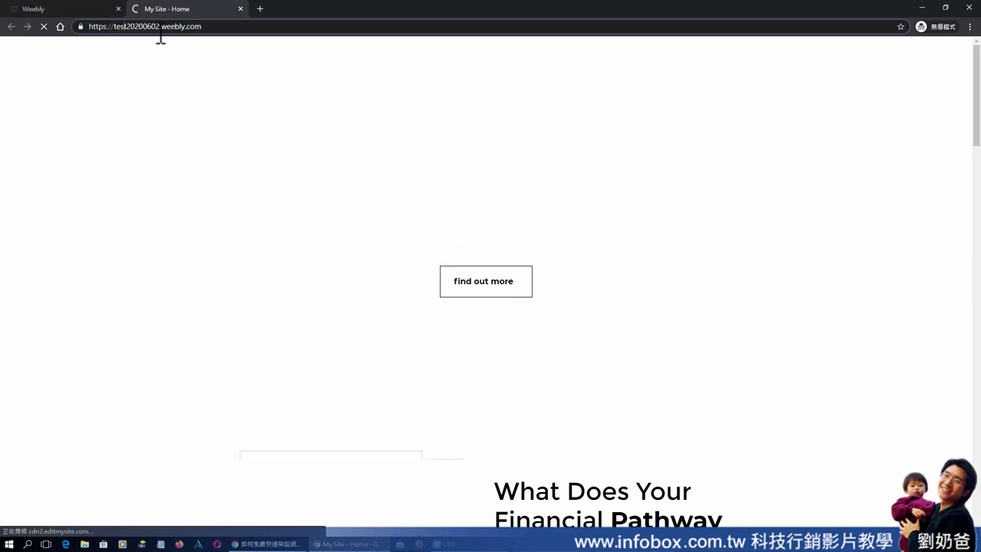
pyautogui.moveTo(192, 38); pyautogui.dragTo(211, 35)
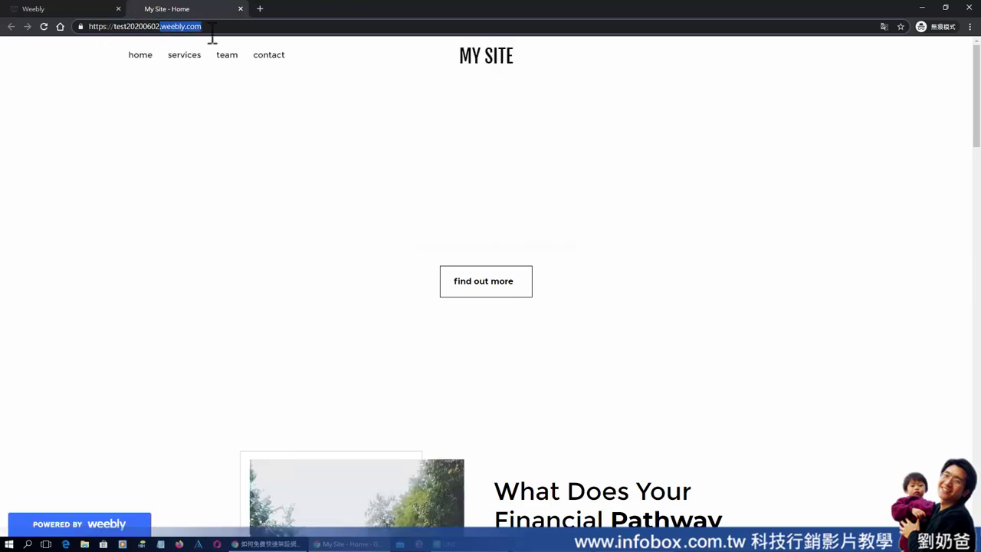
pyautogui.click(214, 34)
pyautogui.moveTo(99, 530)
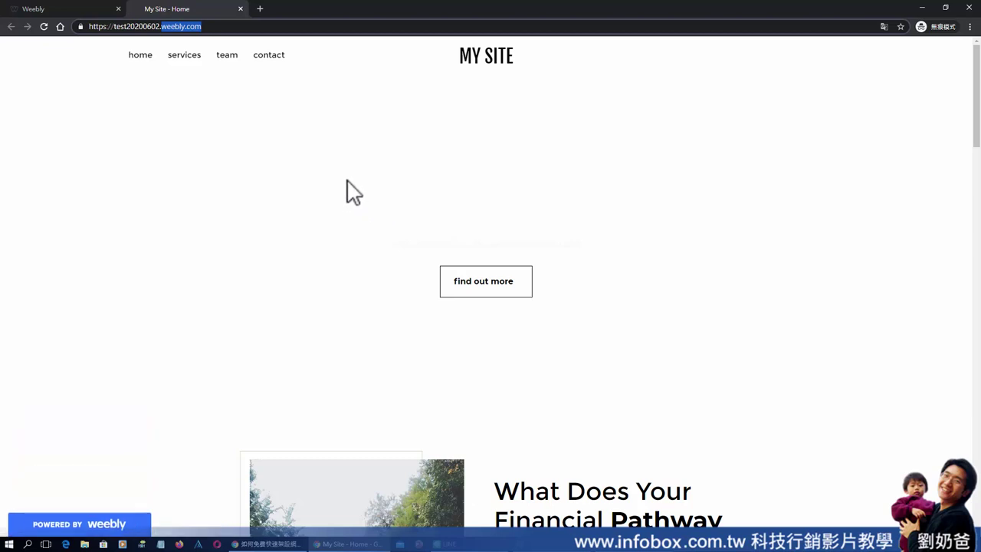
pyautogui.moveTo(123, 444)
pyautogui.click(534, 184)
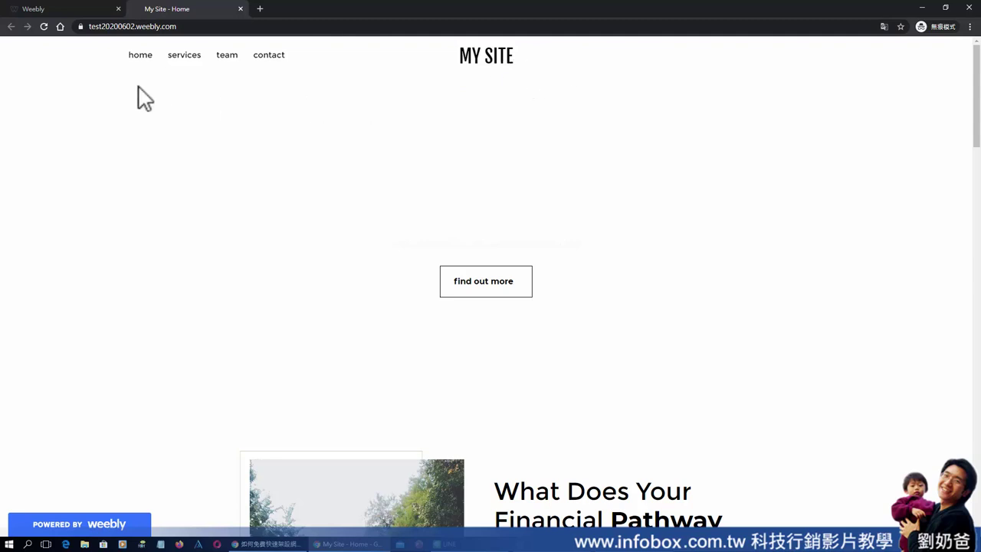
pyautogui.click(140, 55)
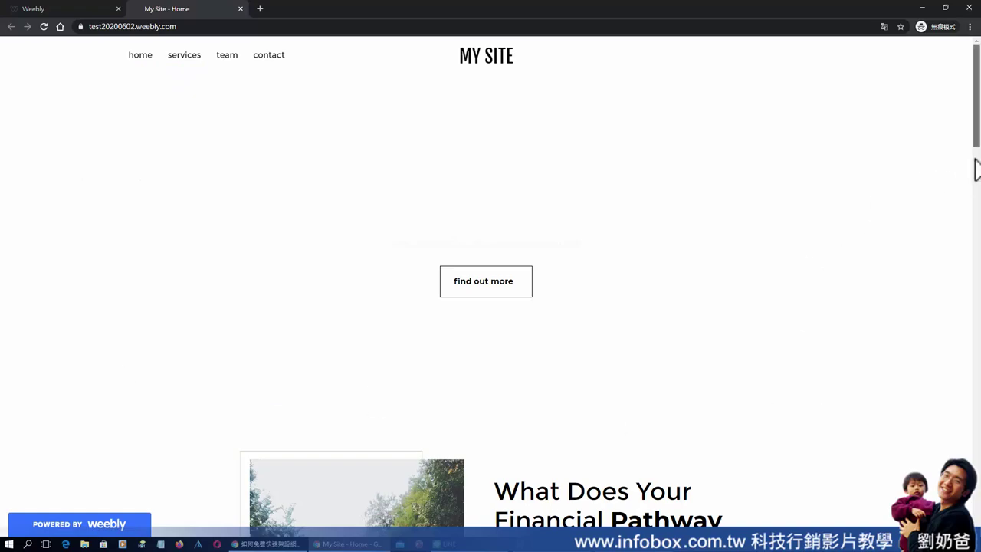
pyautogui.moveTo(977, 171); pyautogui.dragTo(976, 128)
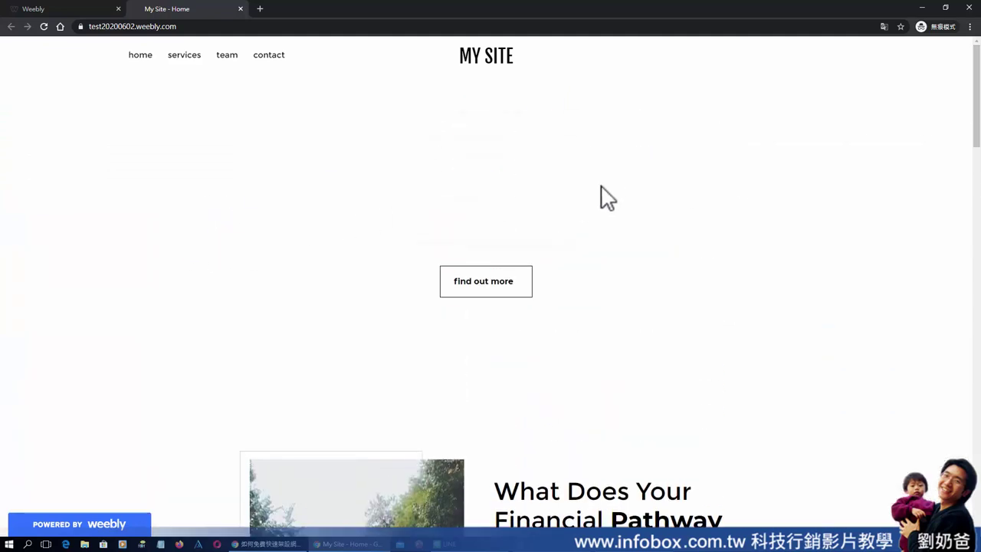
# Go back to the Weebly editor, dismiss the publish notice and try resizing the Financial Freedom header section.
pyautogui.click(66, 7)
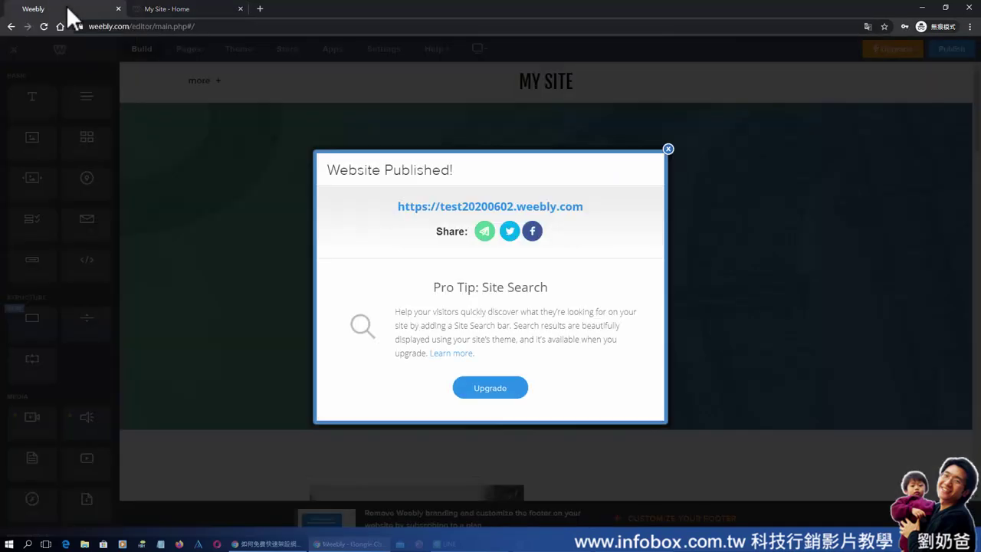
pyautogui.click(669, 149)
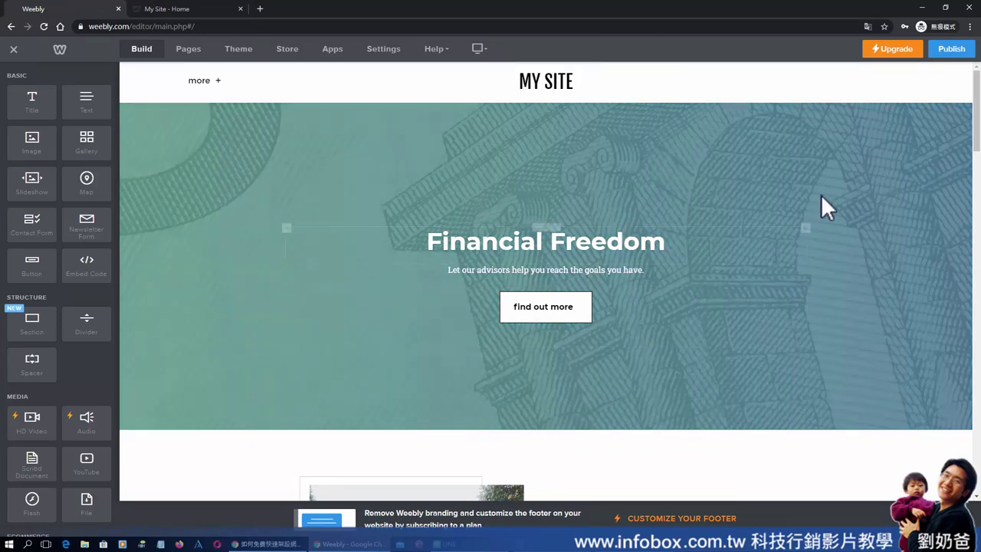
pyautogui.click(636, 405)
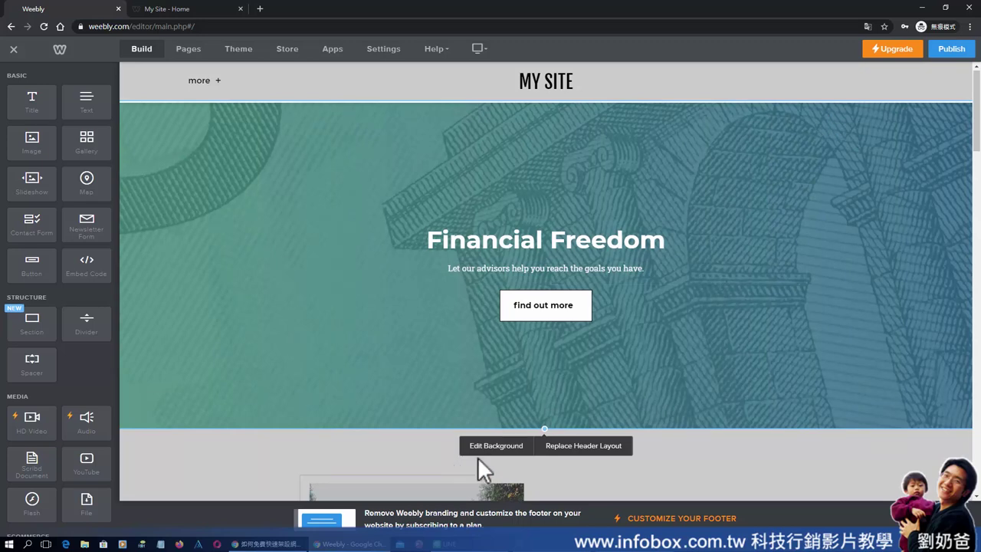
pyautogui.moveTo(545, 430); pyautogui.dragTo(543, 362)
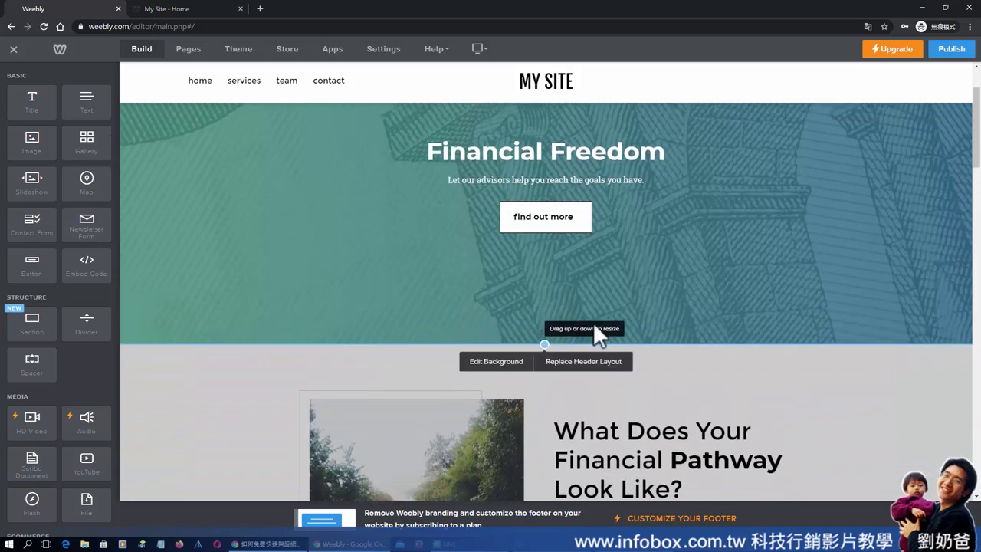
# Start replacing the Financial Freedom header's background image with an upload from the desktop folder ethanreal網站用素材.
pyautogui.click(500, 362)
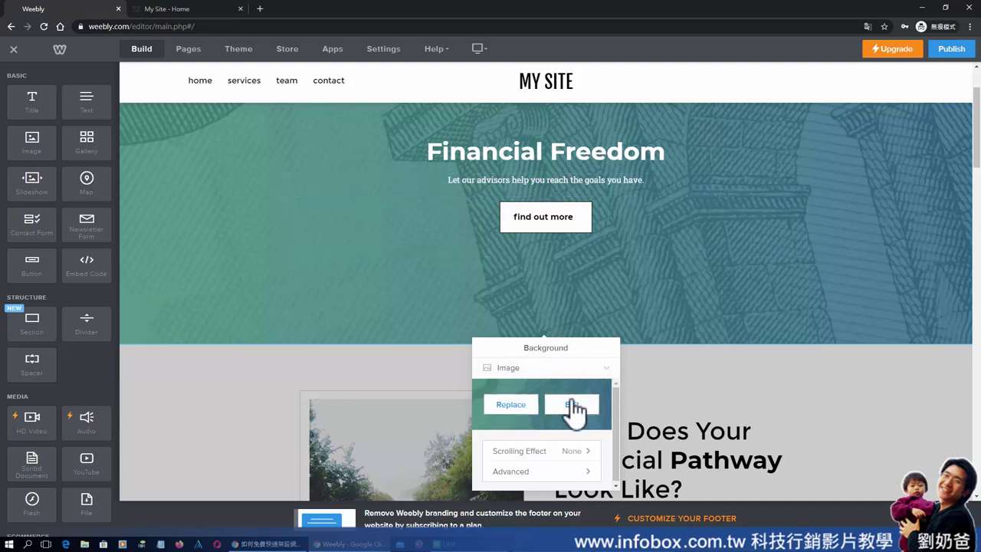
pyautogui.click(515, 408)
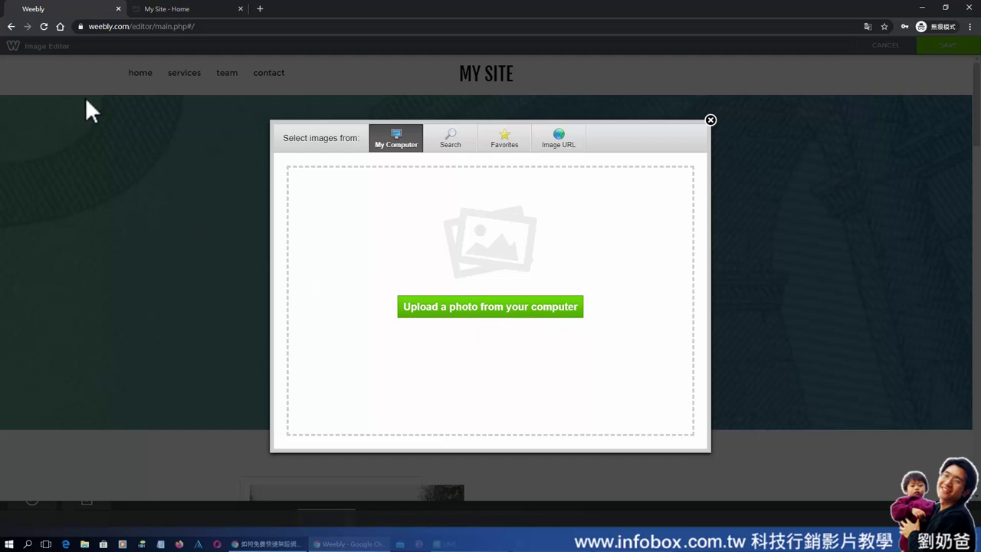
pyautogui.click(520, 323)
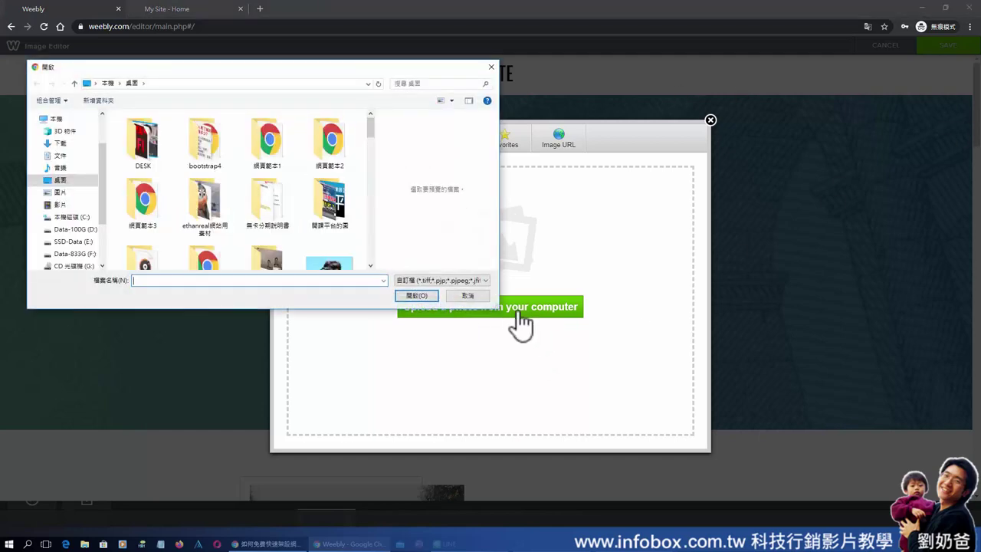
pyautogui.click(329, 203)
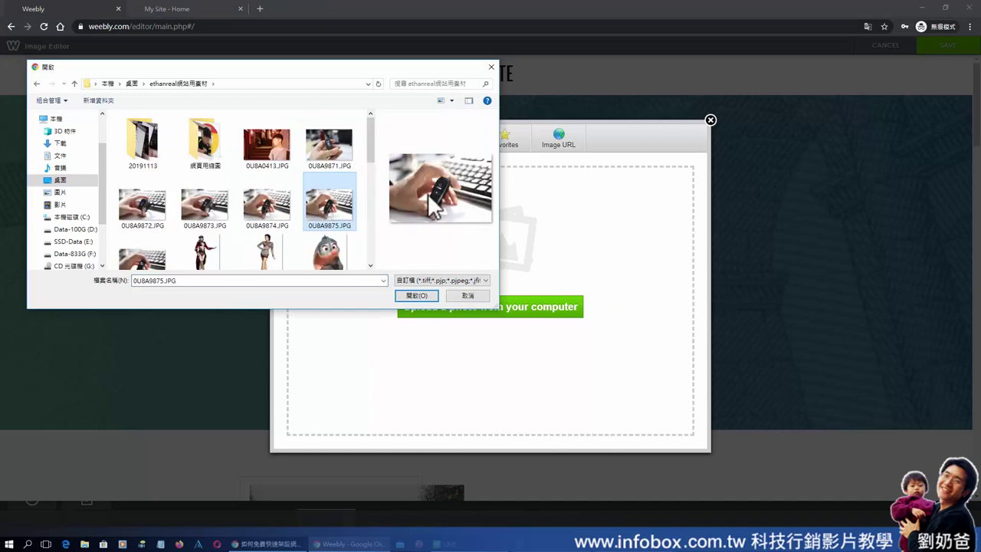
# Check the pixel dimensions of 0U8A9875.JPG in its file properties.
pyautogui.rightClick(339, 201)
pyautogui.click(398, 485)
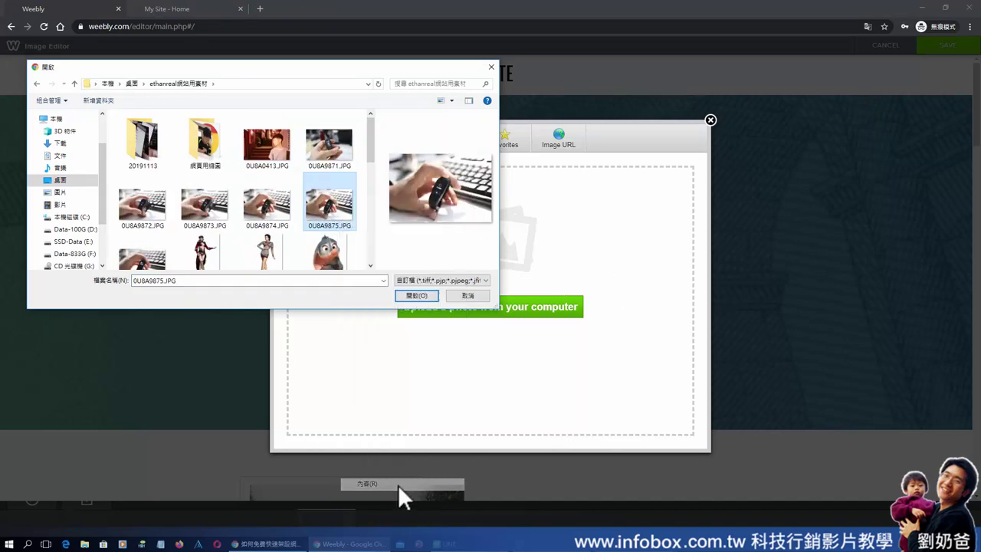
pyautogui.click(408, 223)
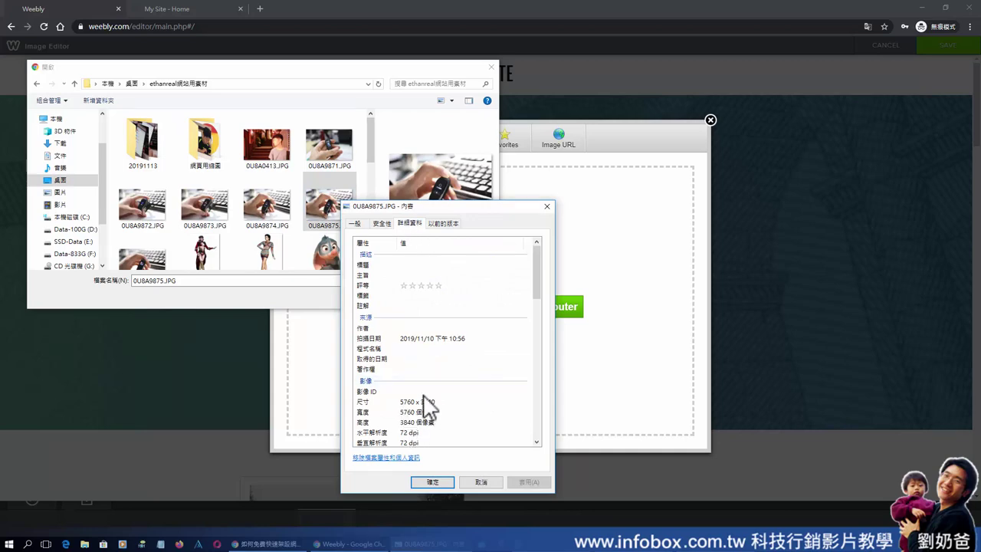
pyautogui.click(489, 483)
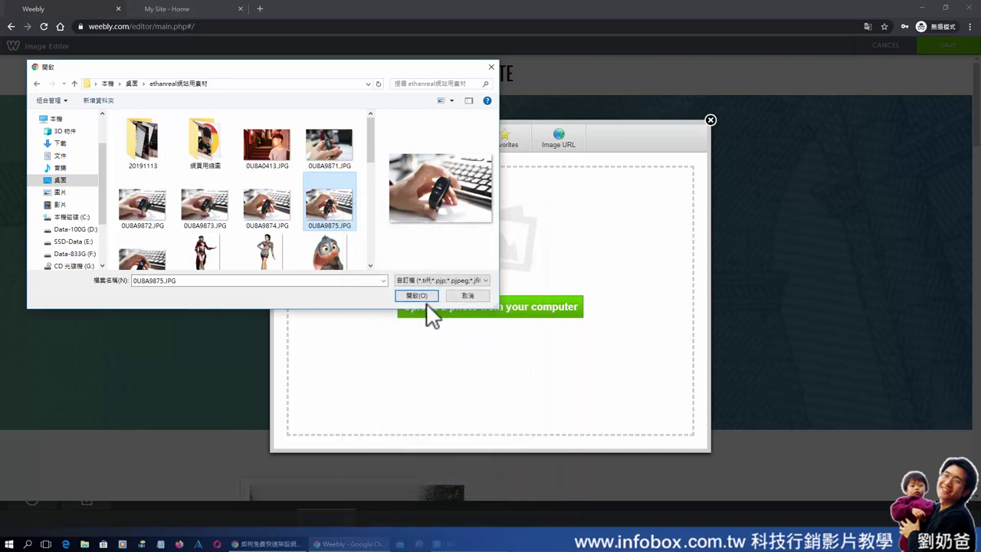
# Upload 0U8A9875.JPG as the header background, save it and review the home page in the editor.
pyautogui.click(416, 295)
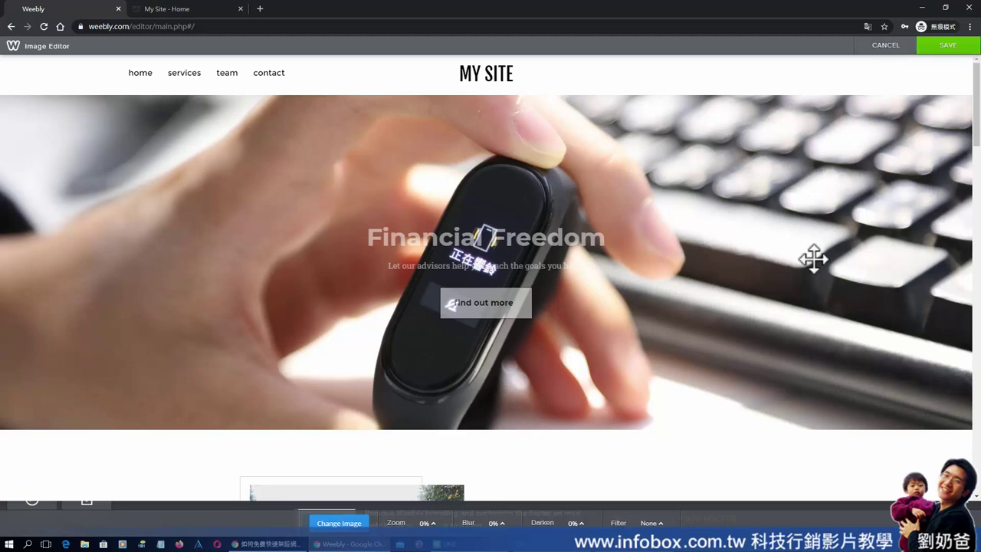
pyautogui.click(949, 47)
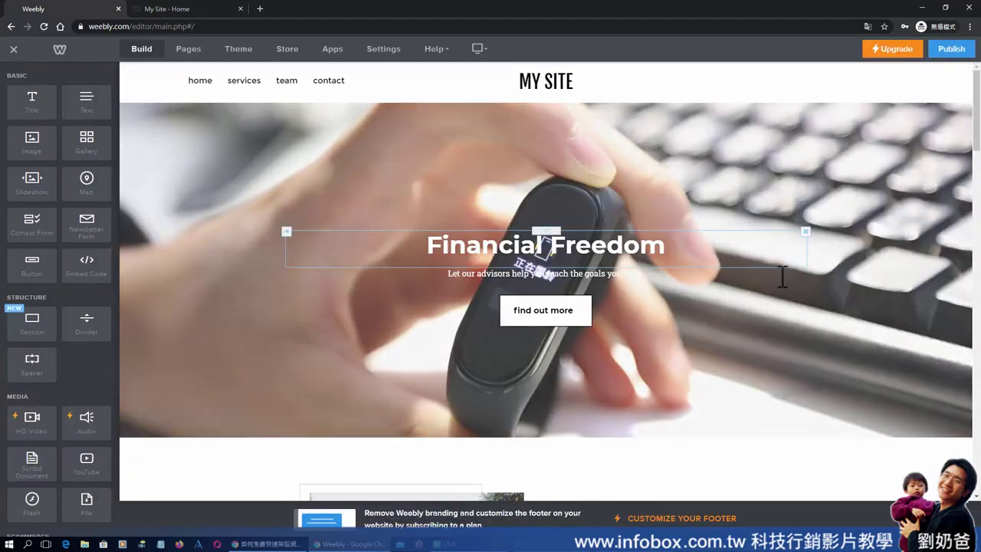
pyautogui.scroll(-4, 903, 230)
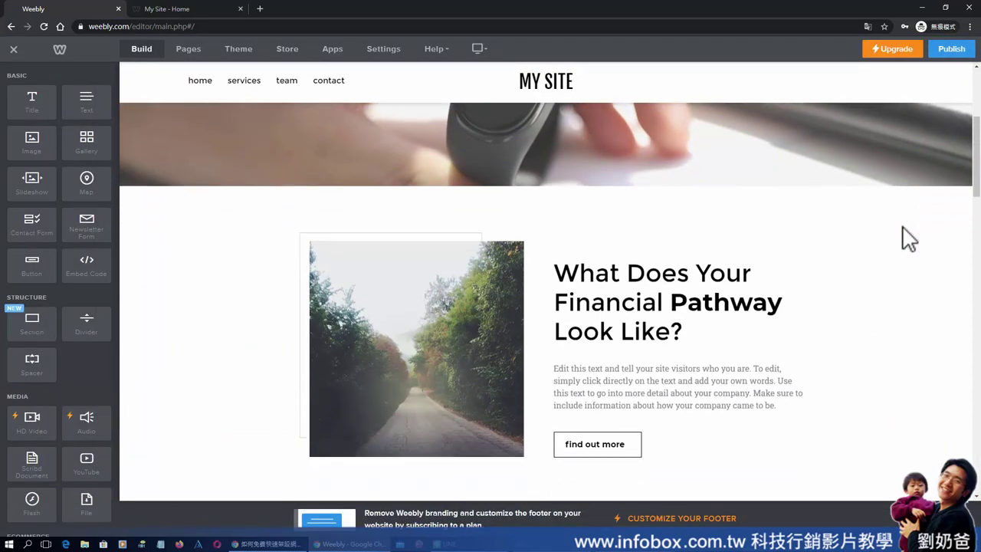
pyautogui.scroll(4, 908, 232)
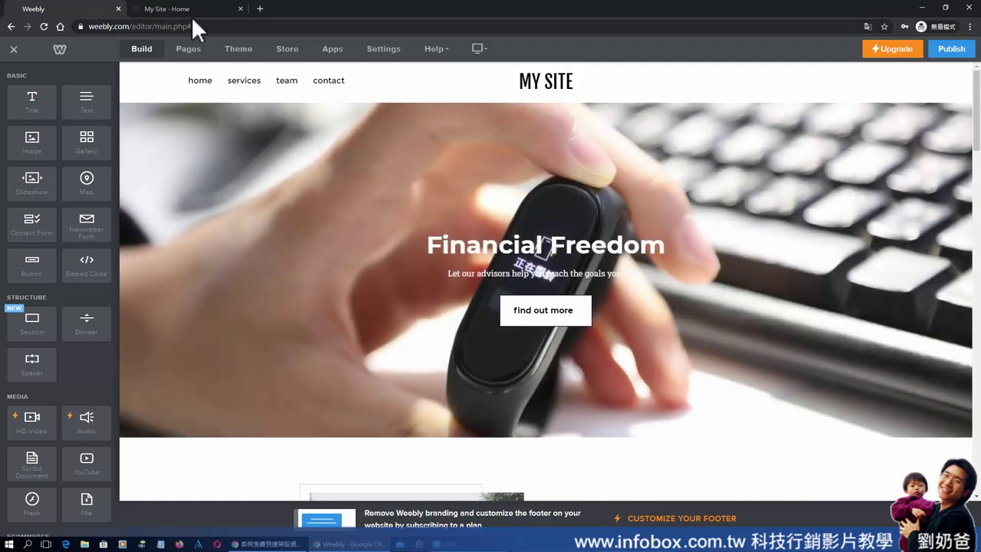
# Publish the website again with the new header and reload the published page at test20200602.weebly.com.
pyautogui.click(189, 9)
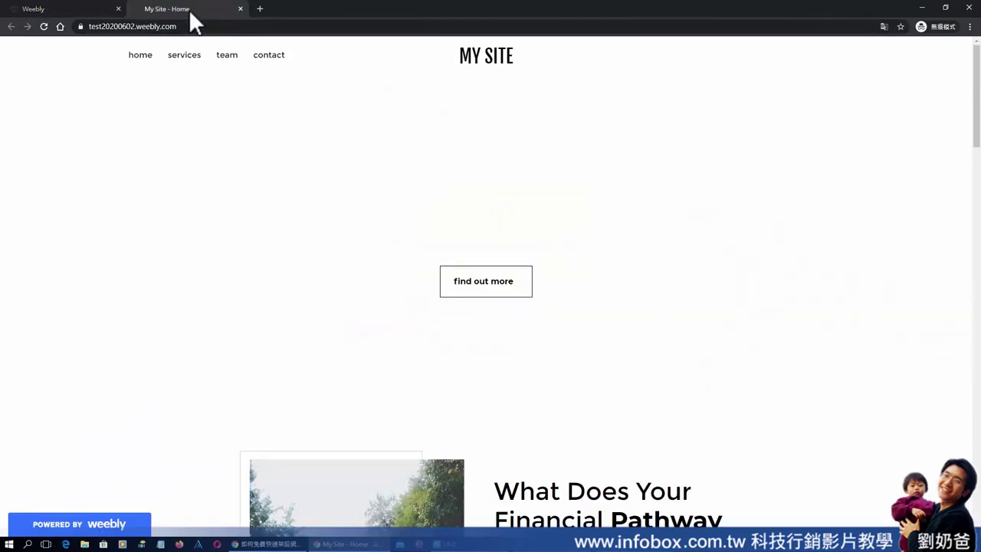
pyautogui.click(69, 10)
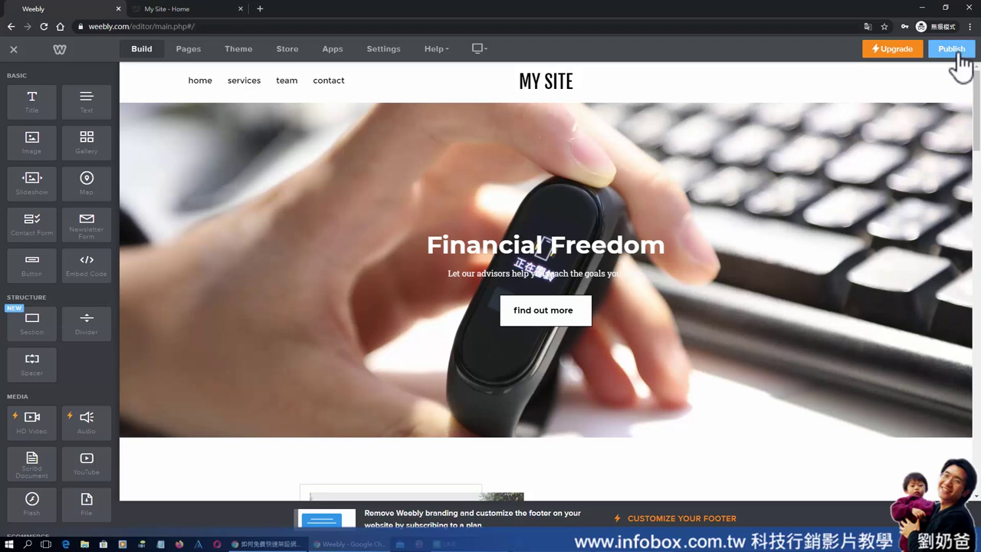
pyautogui.click(958, 61)
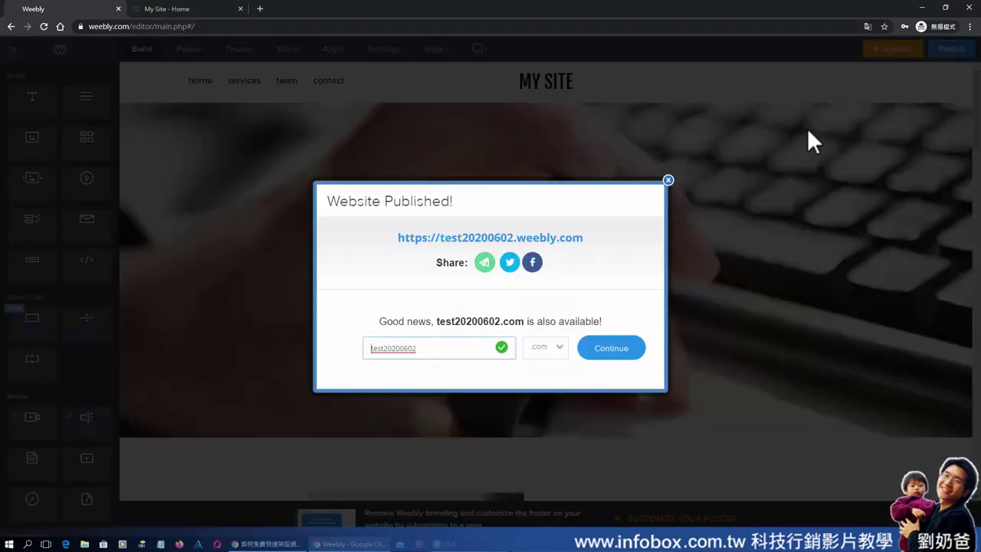
pyautogui.click(201, 9)
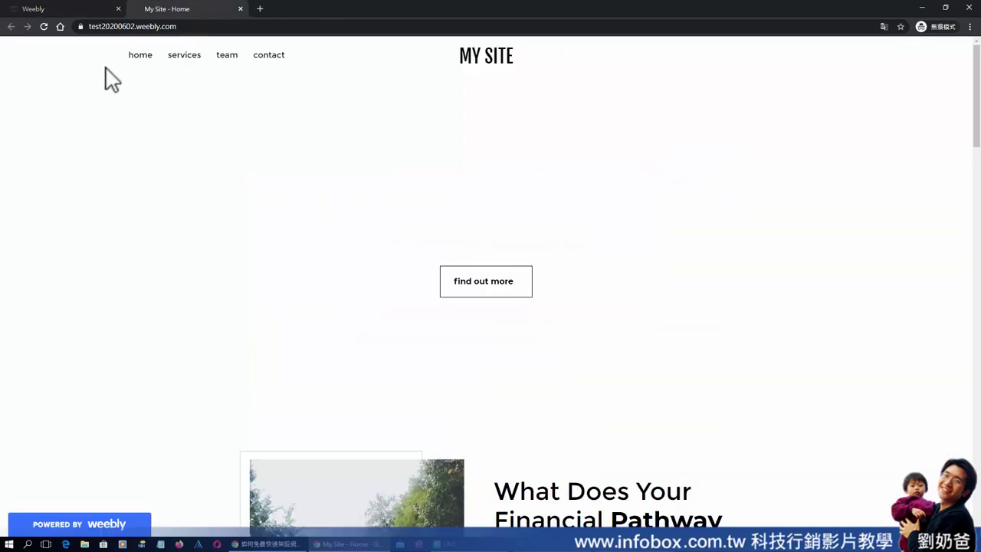
pyautogui.click(43, 27)
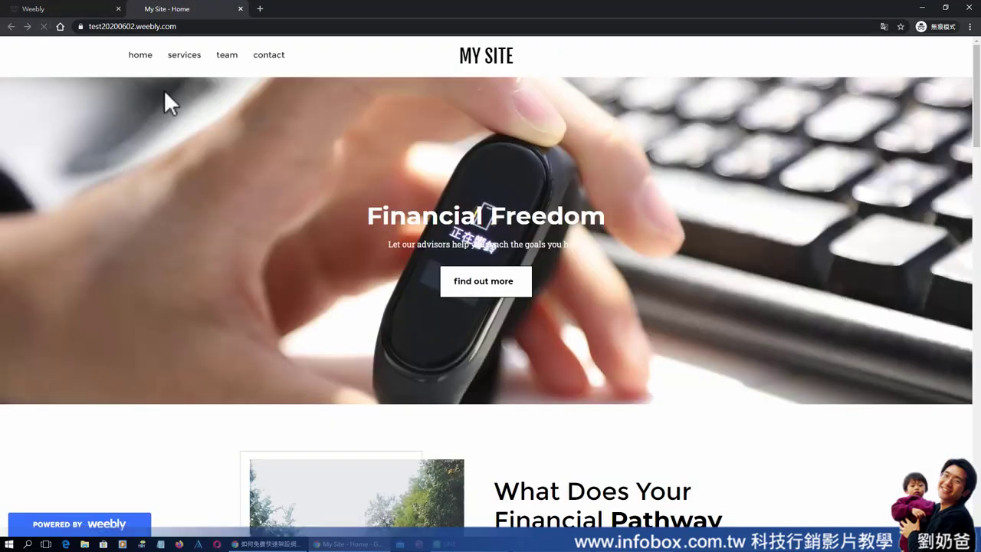
# Examine the published home page, its new header photo and its web address.
pyautogui.scroll(-2, 572, 194)
pyautogui.scroll(2, 678, 238)
pyautogui.click(199, 28)
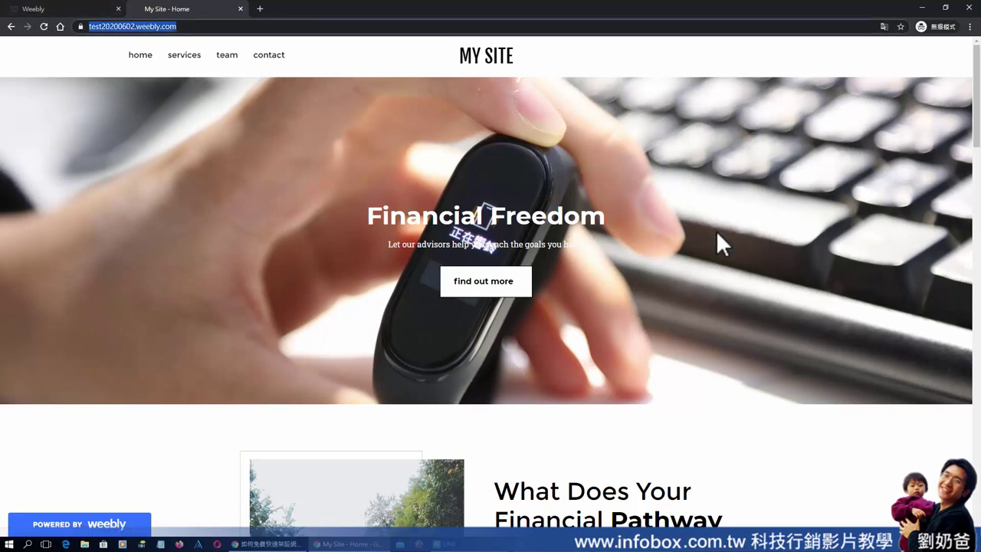
pyautogui.scroll(-10, 734, 245)
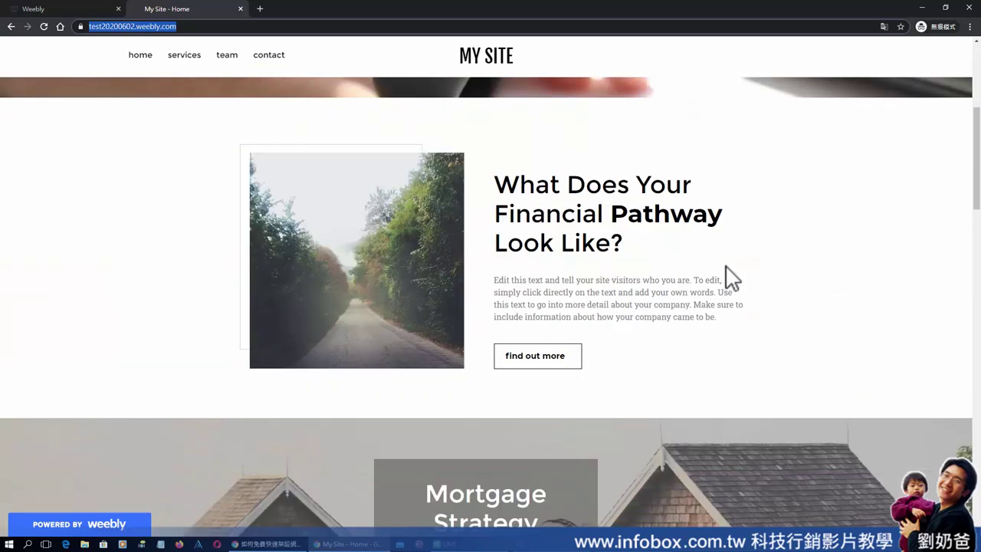
pyautogui.scroll(10, 734, 289)
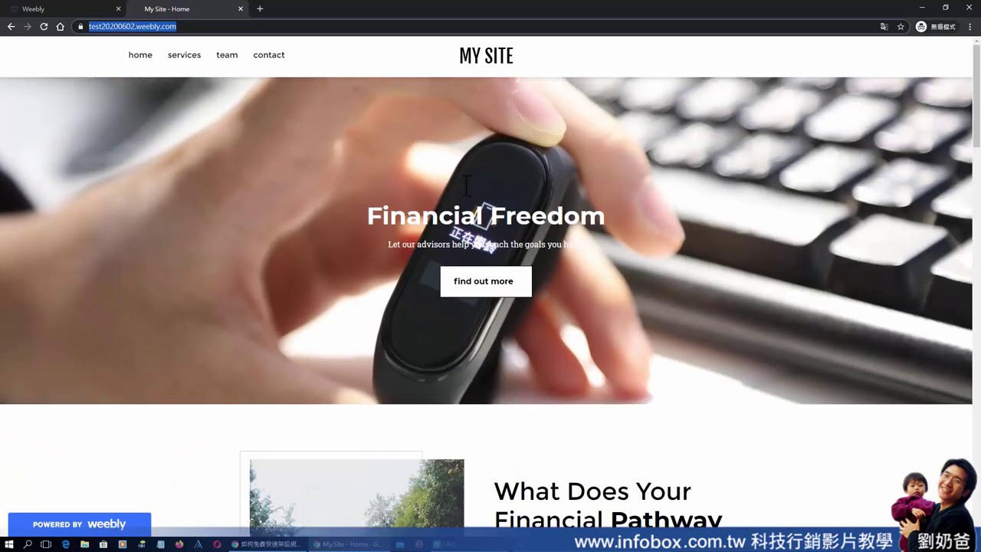
# Look through the published site's services, team and contact pages, then return to the services page.
pyautogui.click(193, 56)
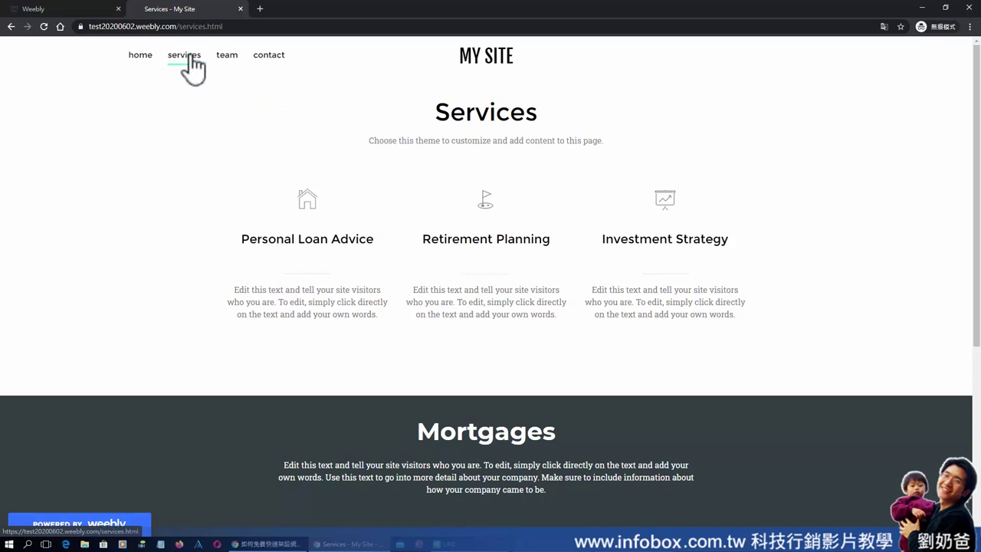
pyautogui.click(227, 55)
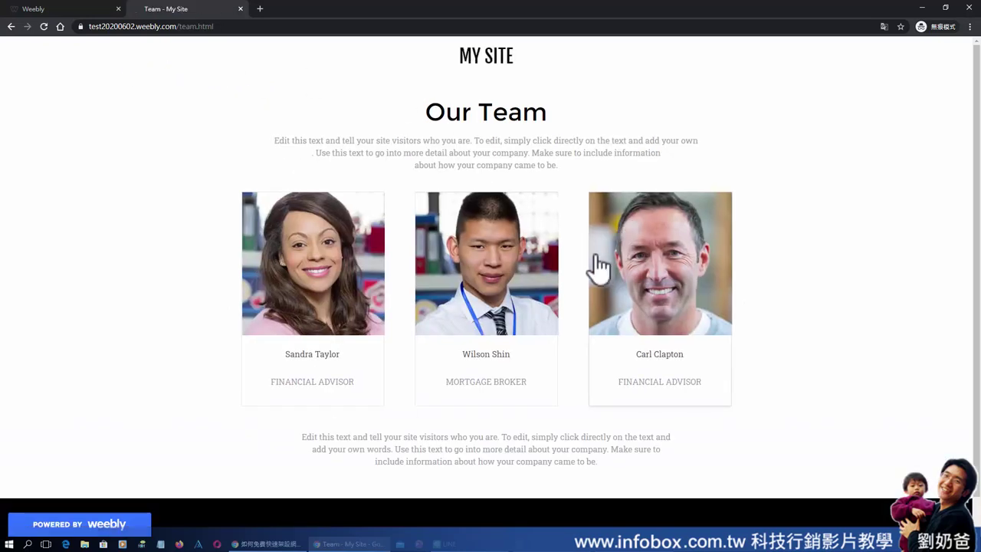
pyautogui.scroll(-1, 526, 245)
pyautogui.scroll(1, 460, 207)
pyautogui.click(274, 57)
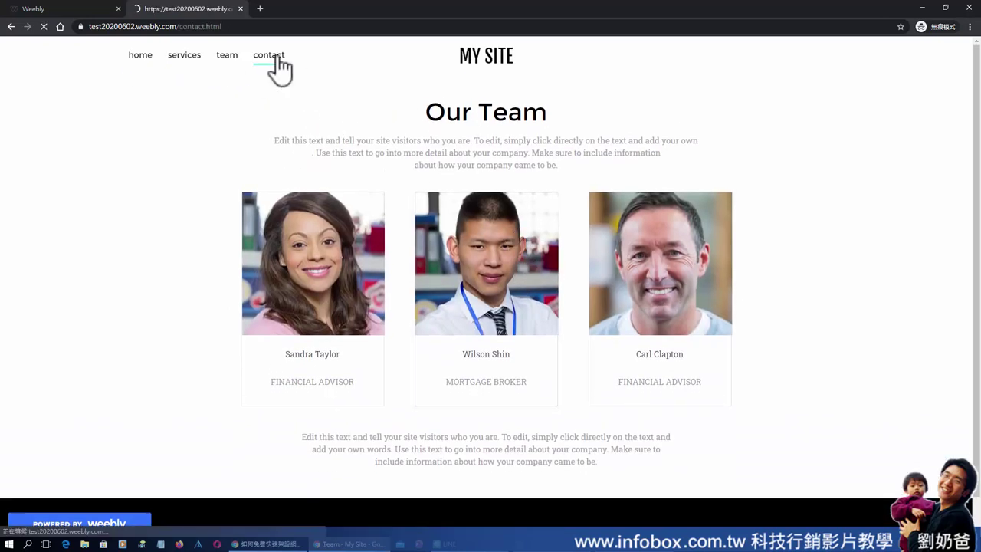
pyautogui.scroll(-1, 780, 356)
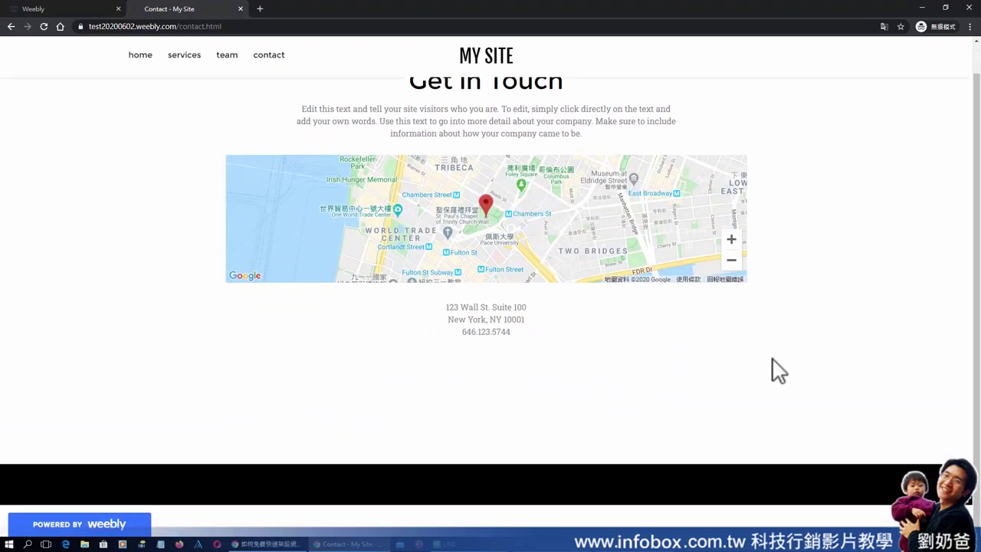
pyautogui.scroll(1, 774, 374)
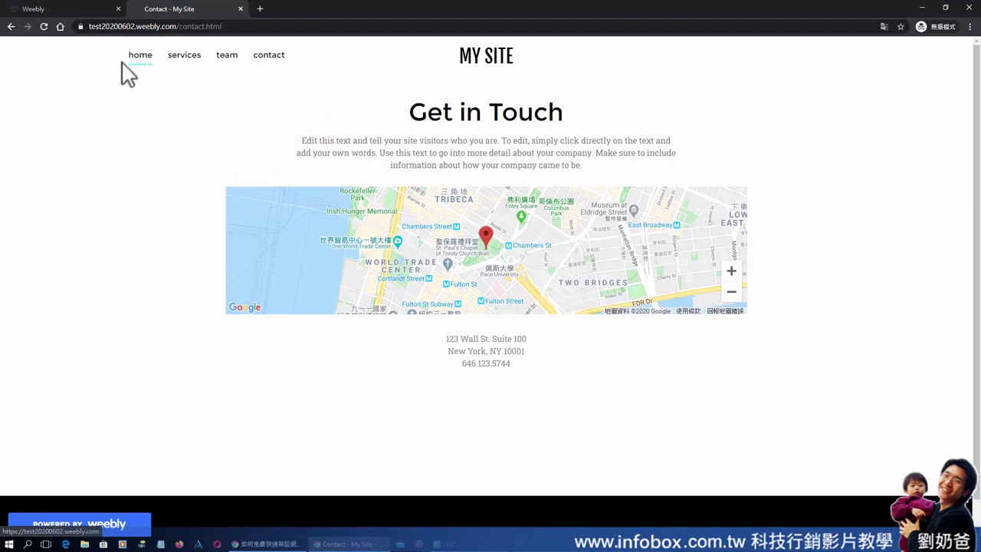
pyautogui.click(184, 58)
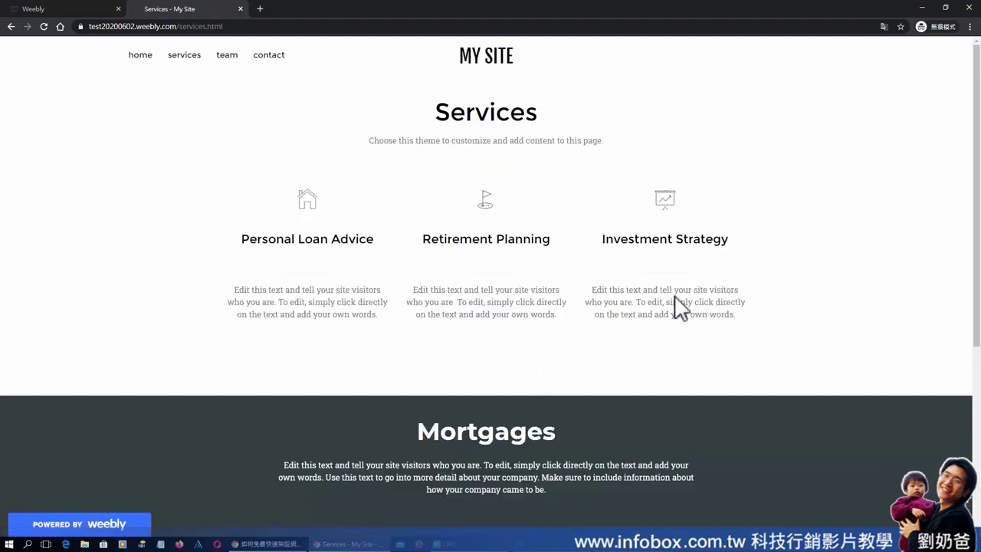